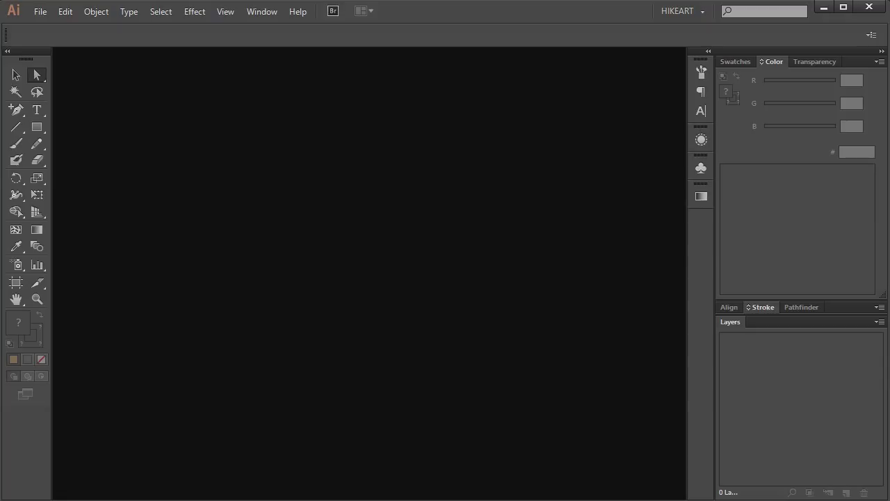
# Step: Create a new blank document from the Web profile, opening Untitled-2
pyautogui.click(39, 13)
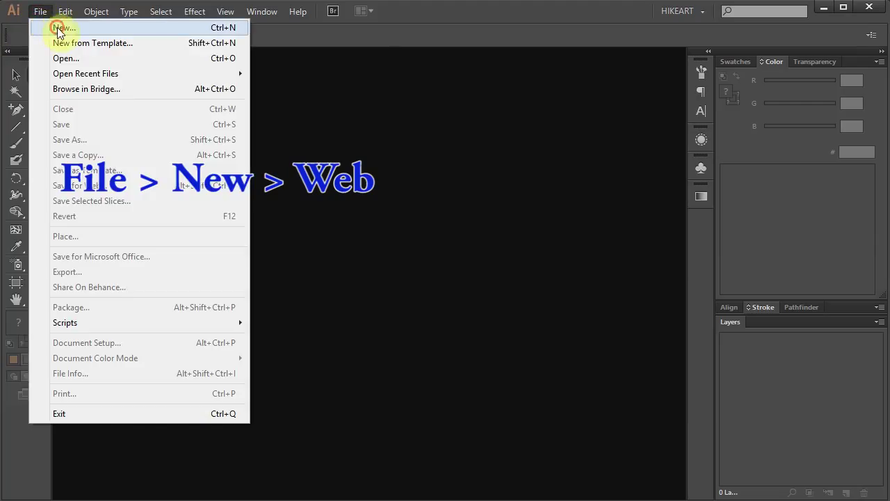
pyautogui.click(58, 29)
pyautogui.click(502, 417)
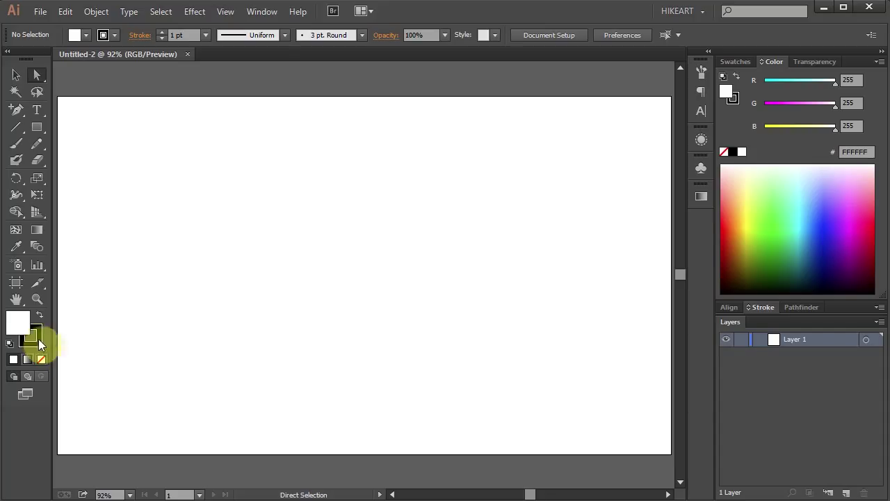
# Step: Draw a large FFAA51 orange rectangle with no stroke across most of the artboard
pyautogui.click(733, 207)
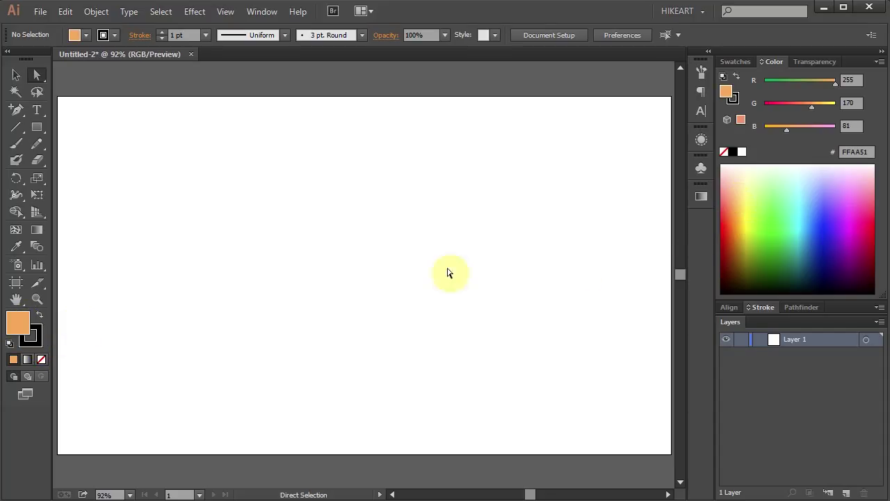
pyautogui.click(38, 340)
pyautogui.click(39, 359)
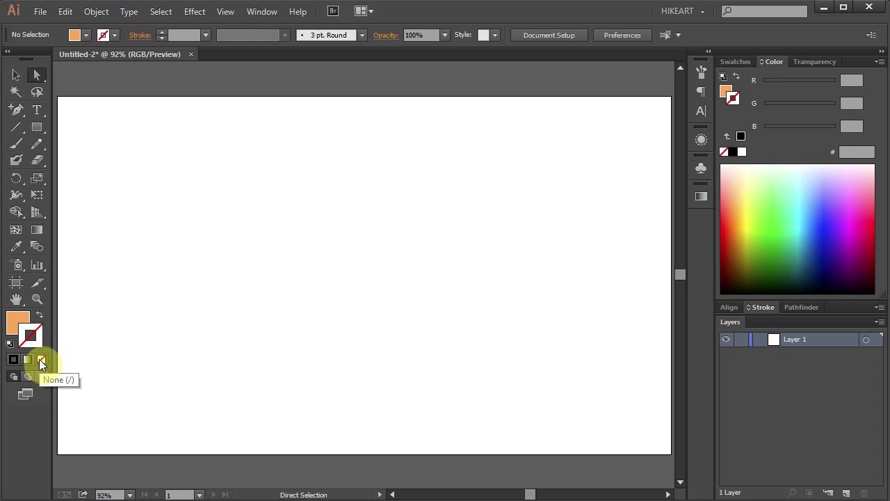
pyautogui.click(18, 320)
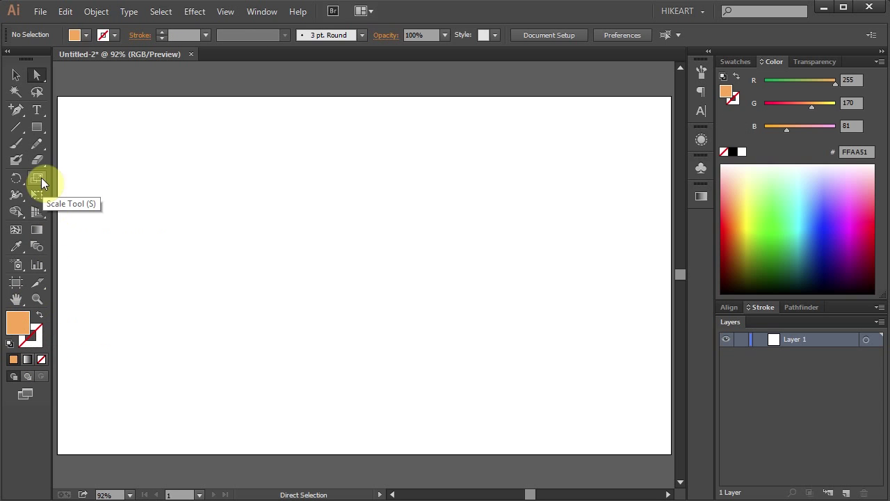
pyautogui.click(36, 127)
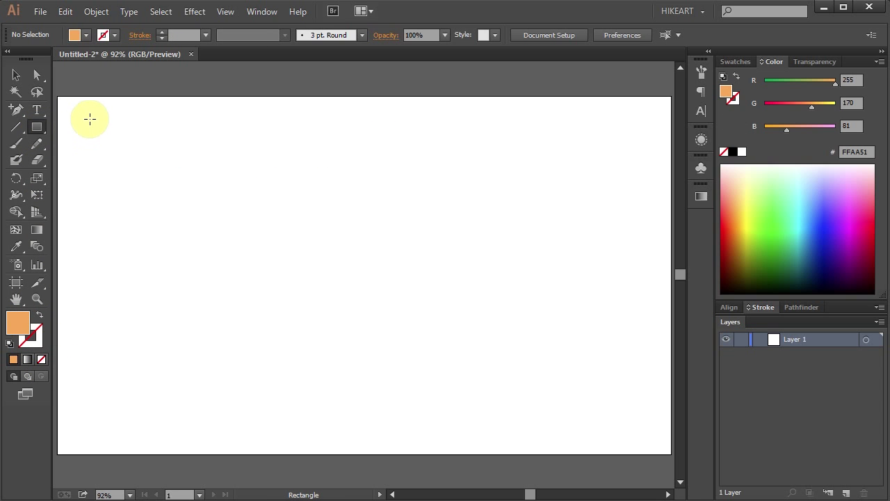
pyautogui.moveTo(85, 107); pyautogui.dragTo(641, 403)
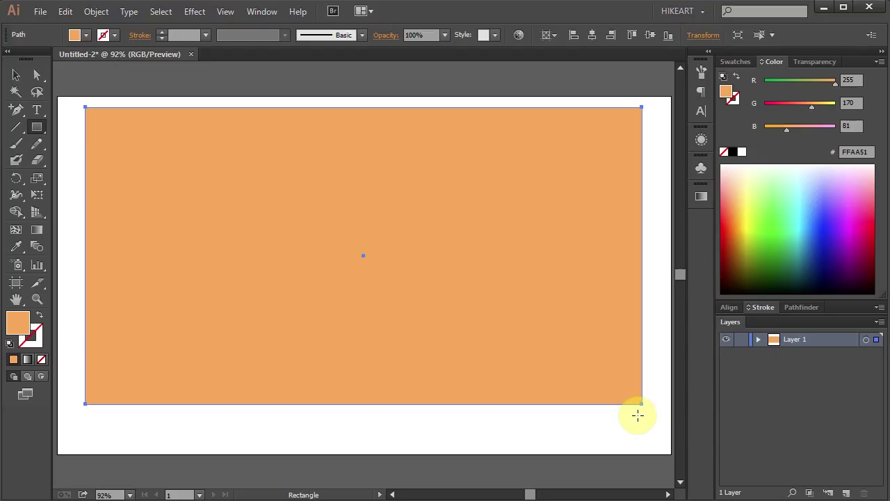
# Step: Add a top-edge anchor, then drag it and the right corner down into a valley and lower peak
pyautogui.moveTo(16, 109); pyautogui.dragTo(45, 109)
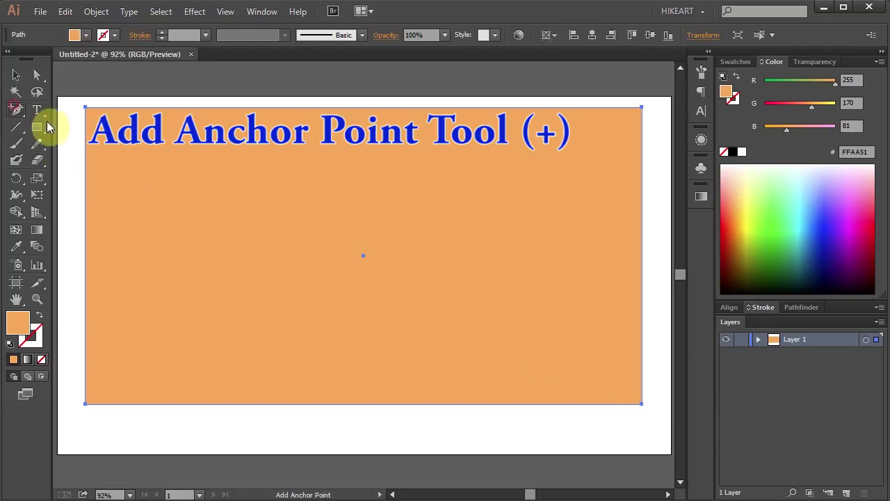
pyautogui.click(417, 107)
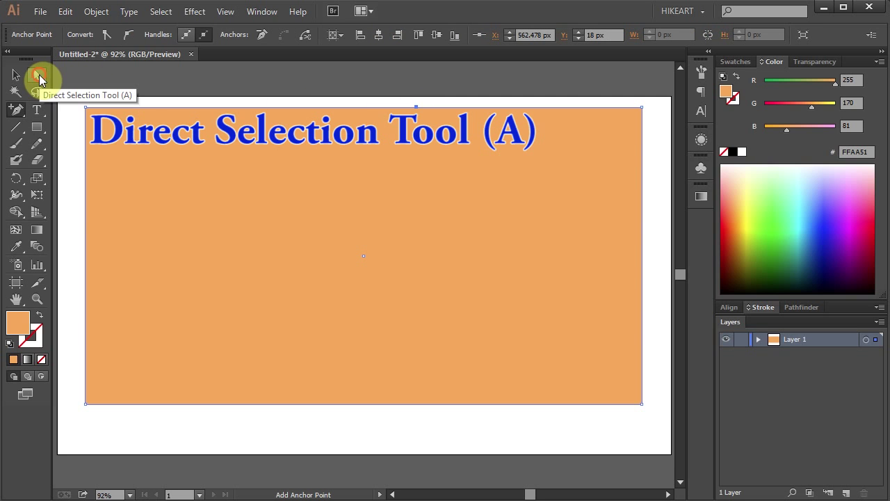
pyautogui.click(39, 77)
pyautogui.moveTo(76, 102); pyautogui.dragTo(267, 118)
pyautogui.click(416, 108)
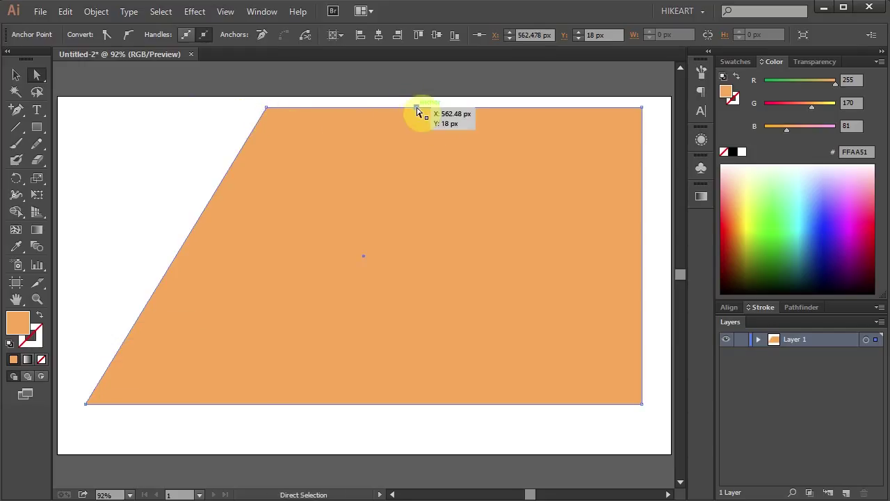
pyautogui.moveTo(416, 109); pyautogui.dragTo(407, 274)
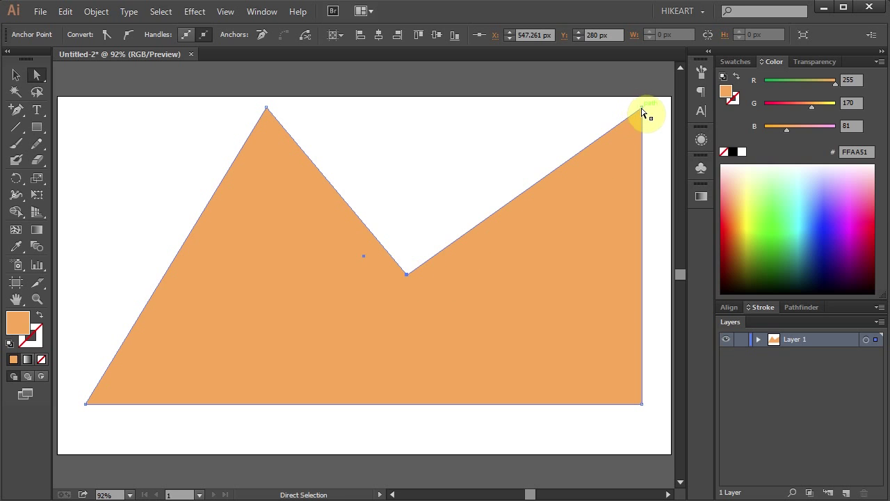
pyautogui.moveTo(641, 108); pyautogui.dragTo(491, 217)
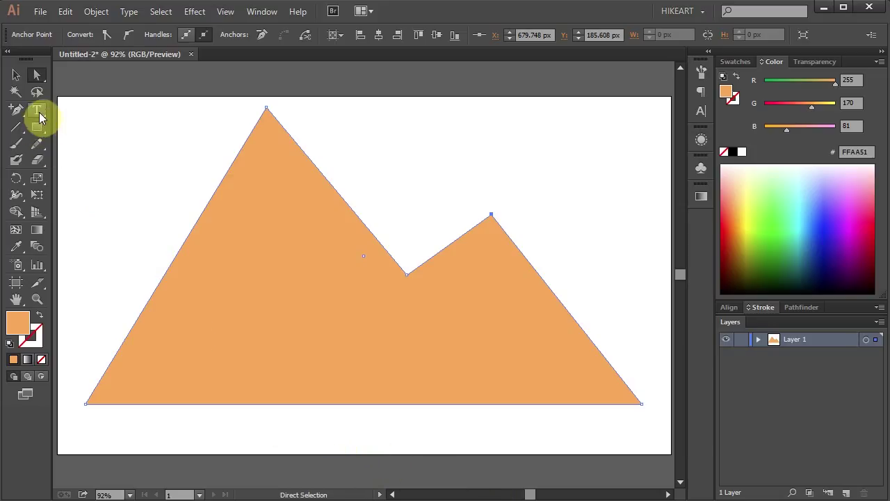
pyautogui.moveTo(39, 115); pyautogui.dragTo(64, 110)
# Step: Type MOUNTAIN below the shape in Strenuous at 1 in and nudge it down-right
pyautogui.click(192, 417)
pyautogui.click(504, 35)
pyautogui.write('STR')
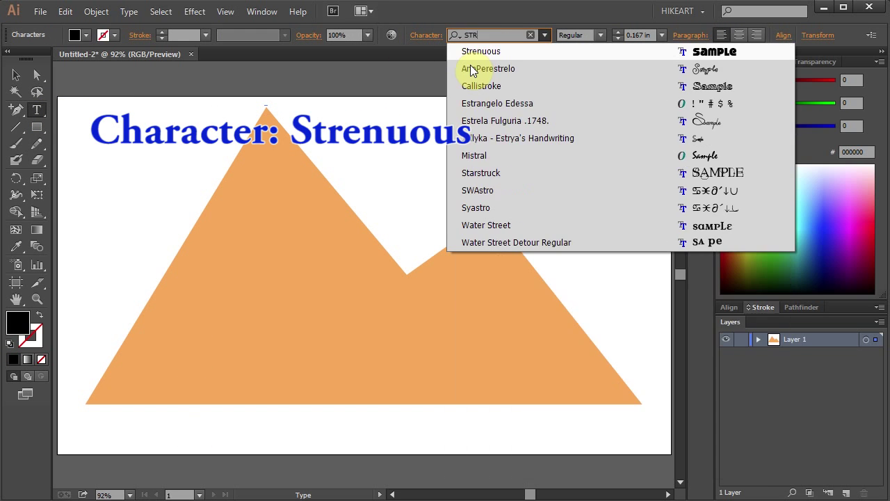
pyautogui.click(522, 51)
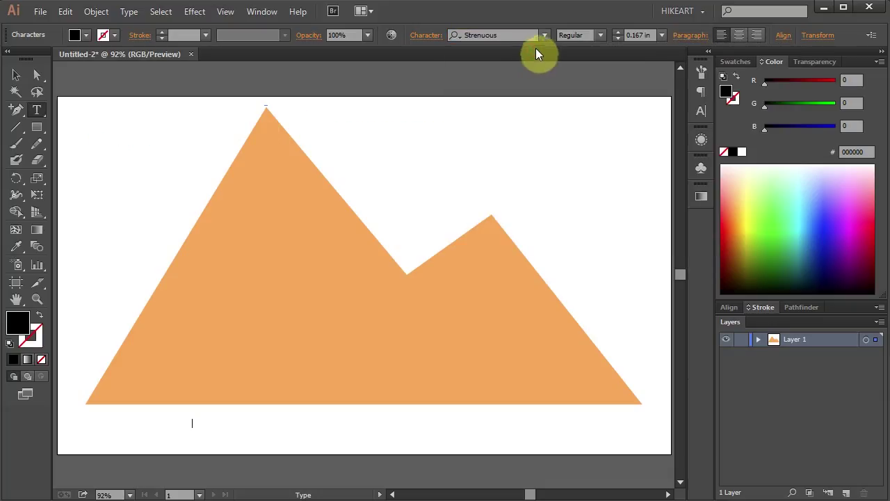
pyautogui.click(662, 35)
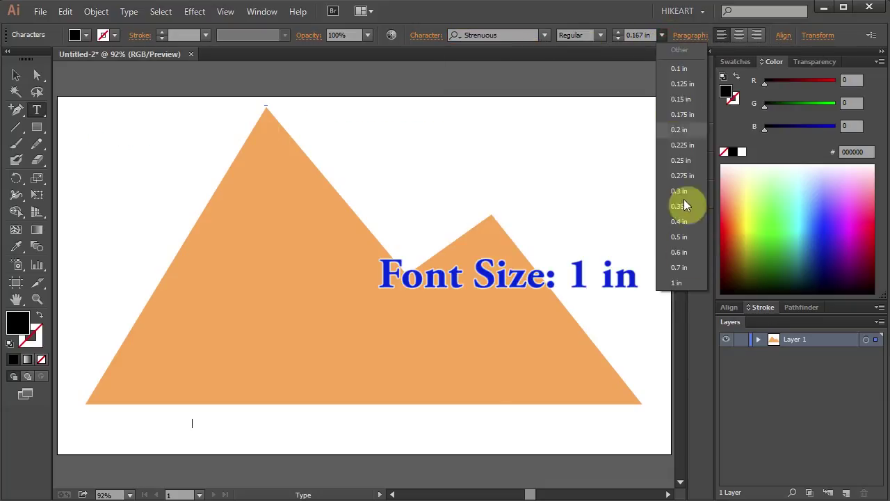
pyautogui.click(686, 282)
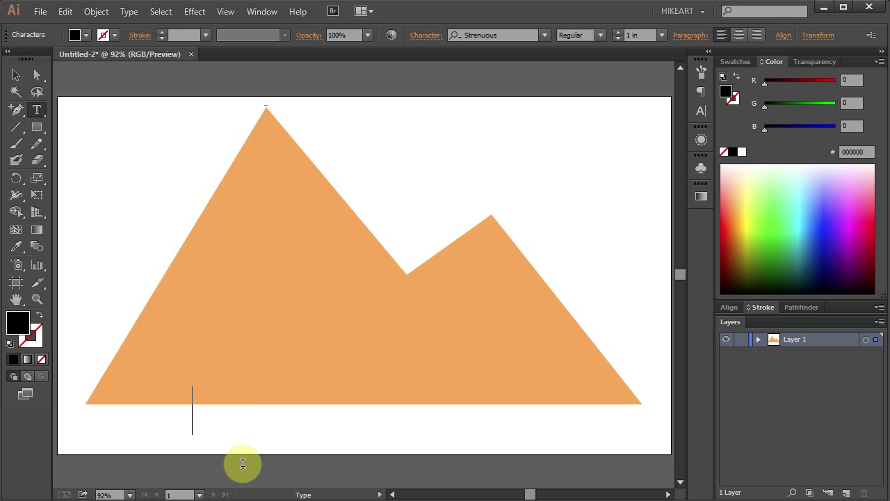
pyautogui.write('MOUNTAIN')
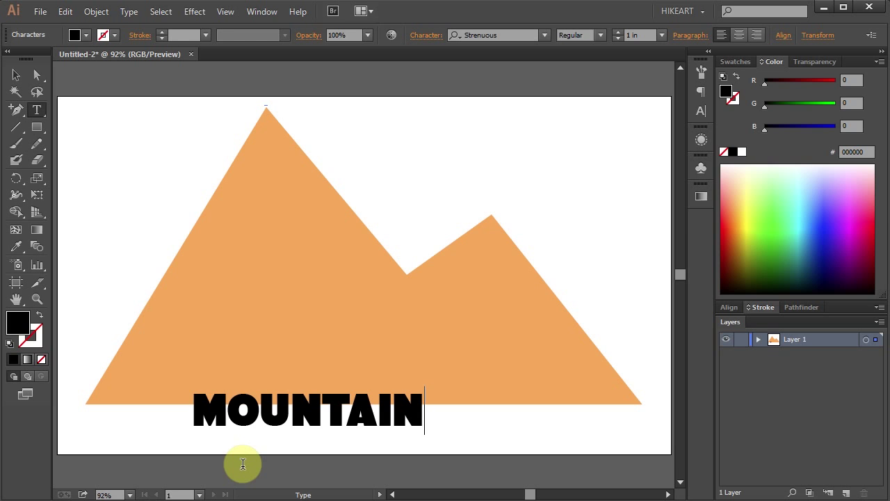
pyautogui.click(15, 74)
pyautogui.moveTo(332, 422); pyautogui.dragTo(376, 453)
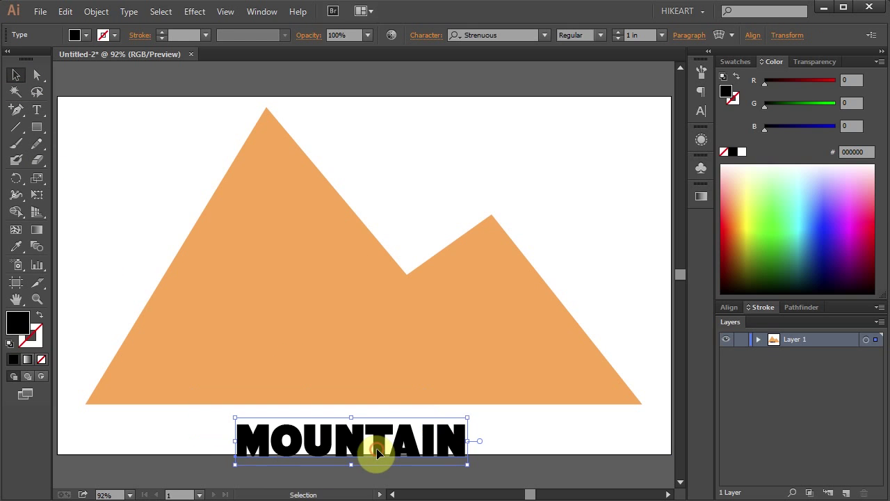
# Step: Move the mountain path above the MOUNTAIN text in Layer 1 of the Layers panel
pyautogui.click(393, 321)
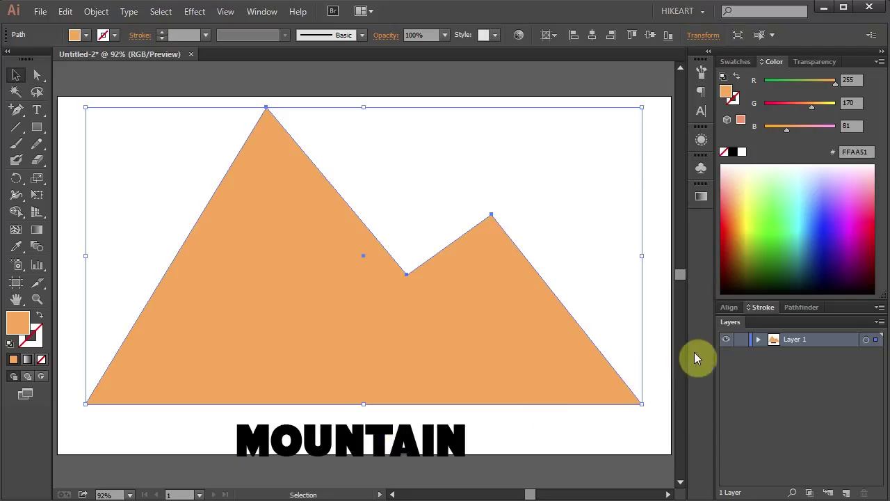
pyautogui.click(758, 339)
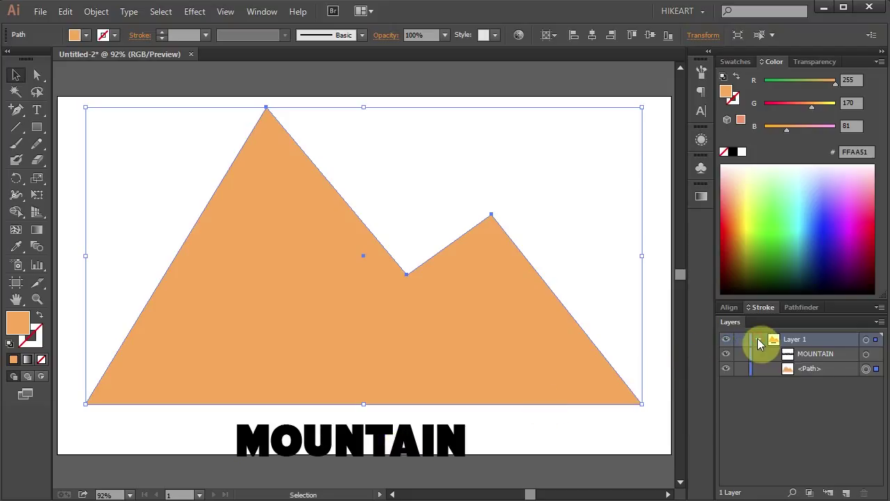
pyautogui.click(834, 369)
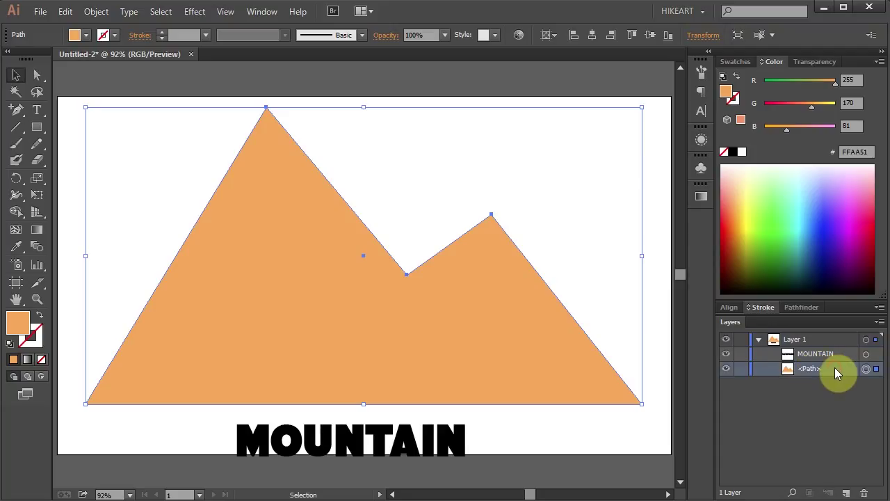
pyautogui.moveTo(835, 369); pyautogui.dragTo(838, 347)
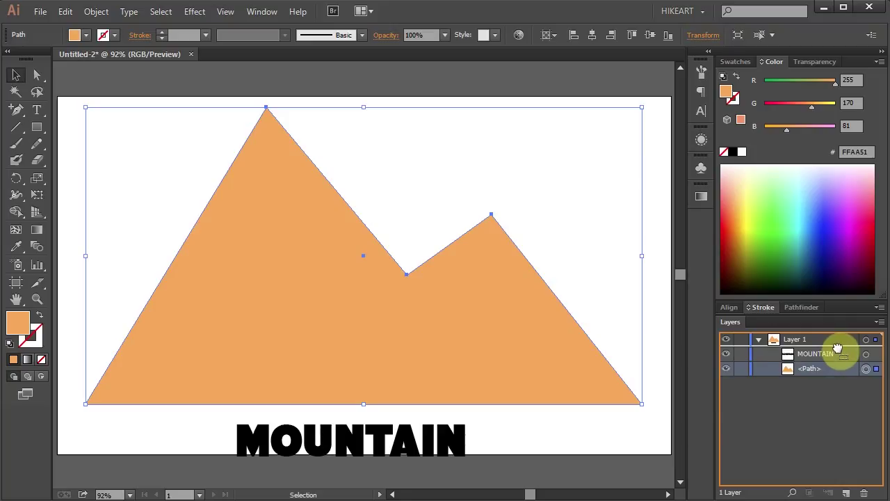
pyautogui.moveTo(838, 348); pyautogui.dragTo(838, 350)
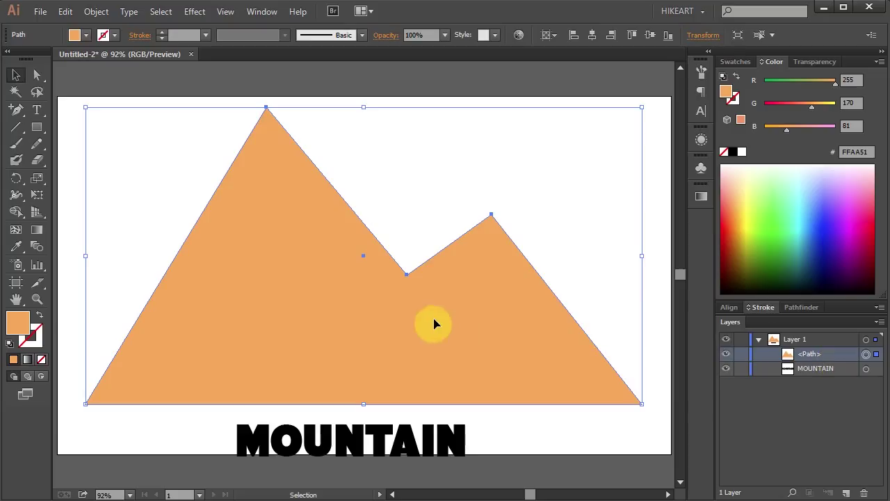
# Step: Arrange the mountain shape to the front and shift-select it together with the MOUNTAIN text
pyautogui.rightClick(354, 288)
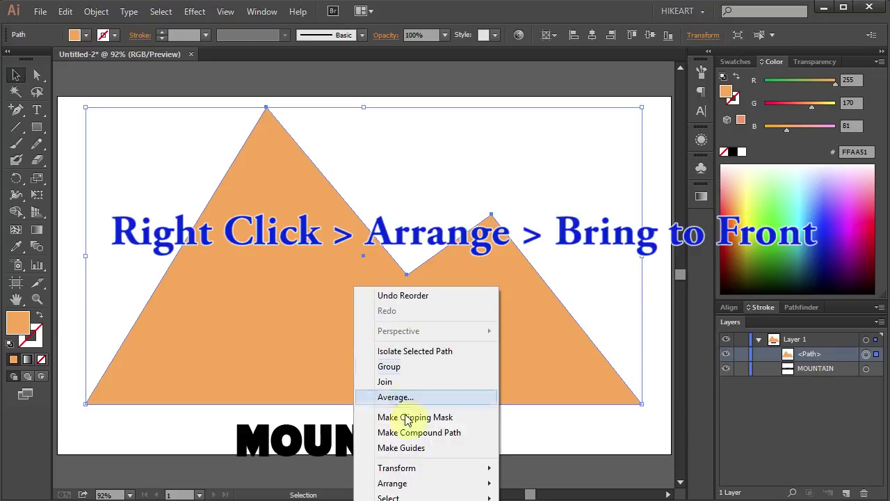
pyautogui.moveTo(408, 484)
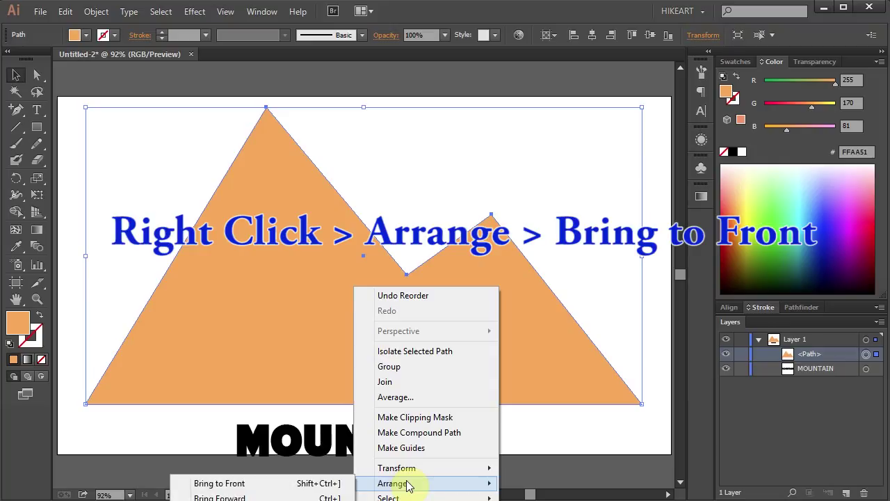
pyautogui.click(290, 486)
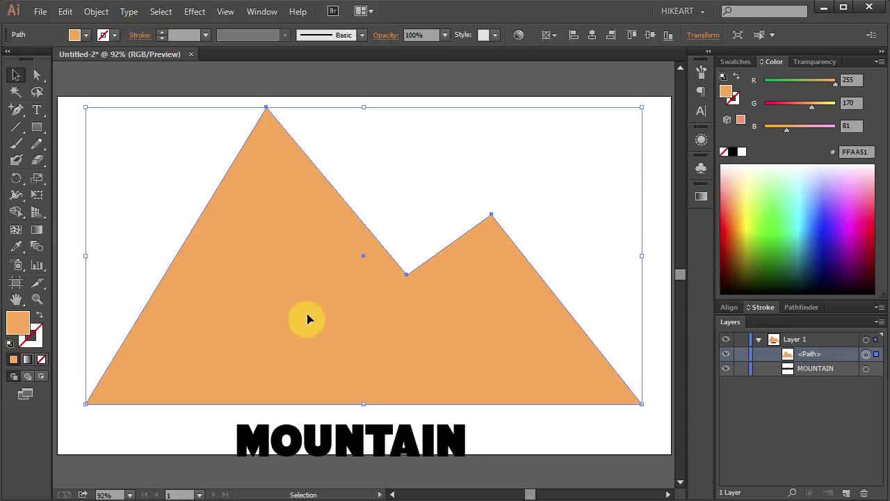
pyautogui.press('shift')
pyautogui.keyDown('shift'); pyautogui.click(385, 437); pyautogui.keyUp('shift')
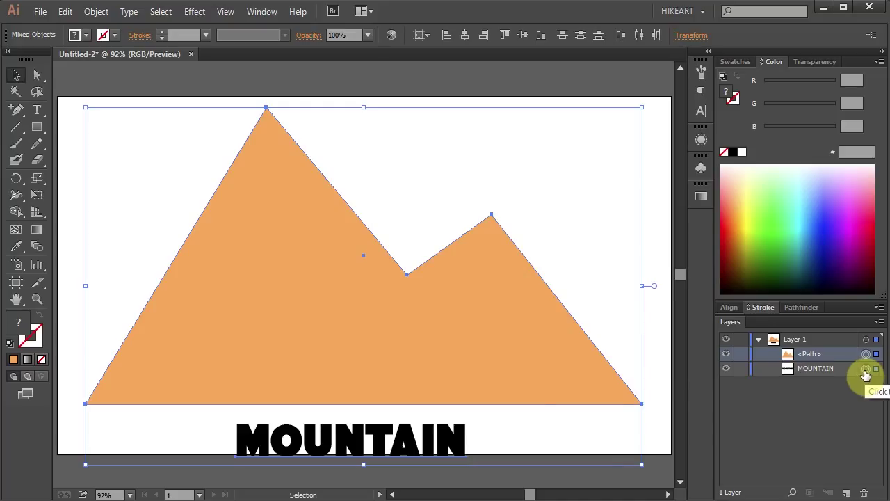
# Step: Apply Envelope Distort > Make with Top Object to warp MOUNTAIN into the mountain shape
pyautogui.click(97, 12)
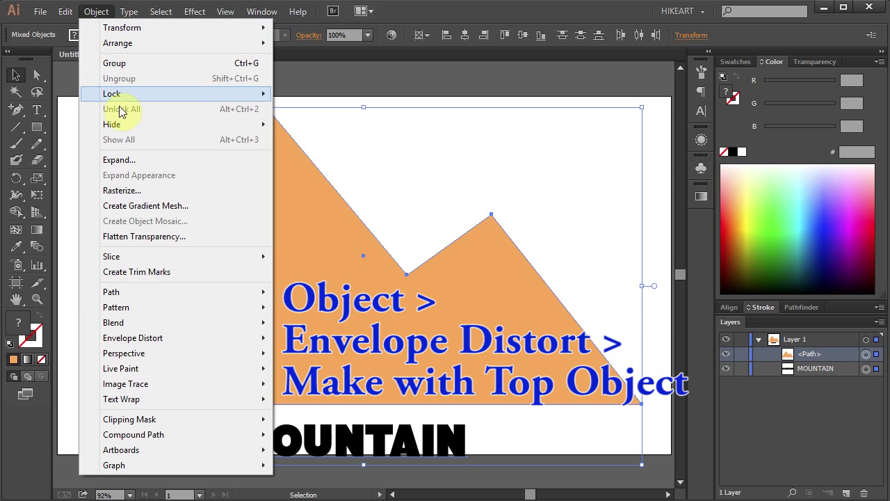
pyautogui.moveTo(170, 337)
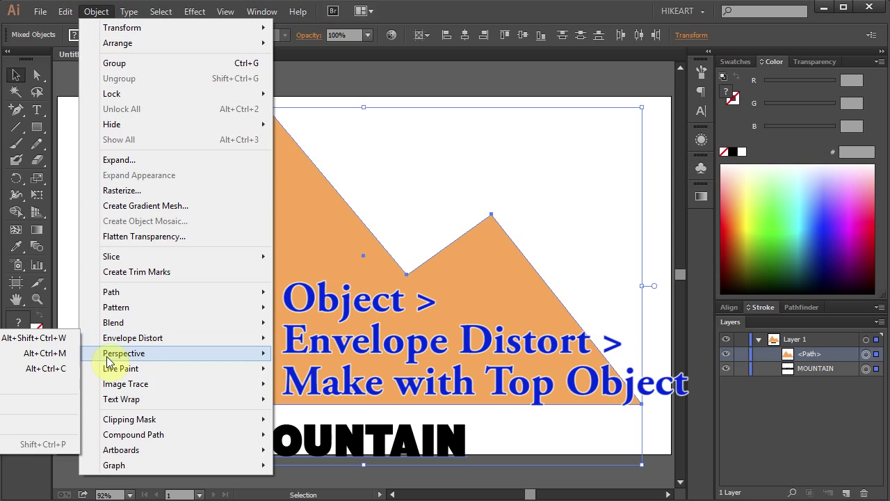
pyautogui.click(48, 372)
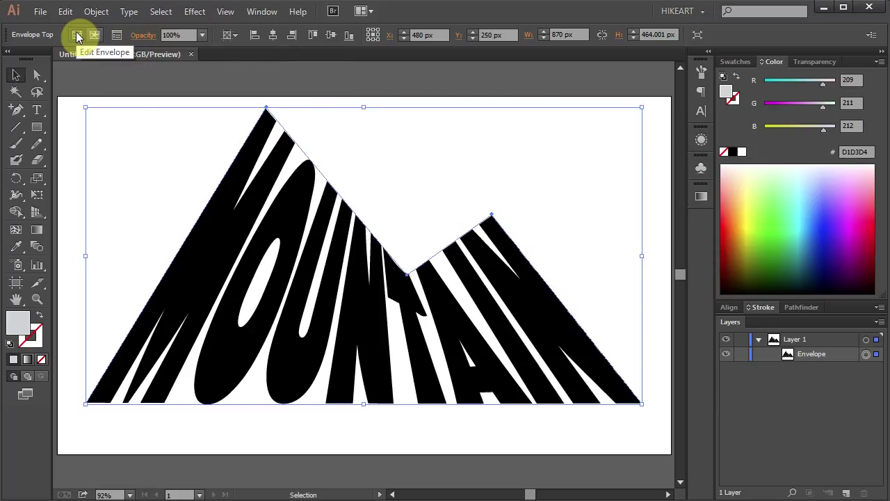
pyautogui.click(38, 75)
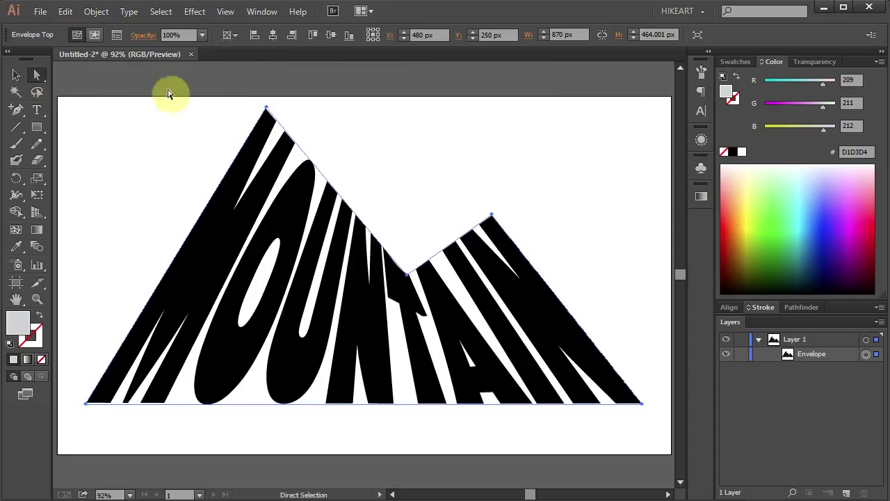
pyautogui.moveTo(267, 111); pyautogui.dragTo(165, 115)
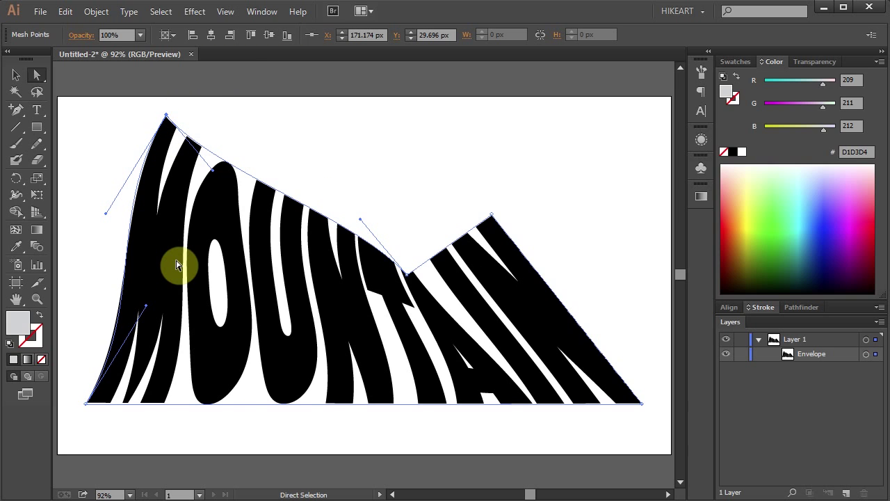
pyautogui.moveTo(106, 213); pyautogui.dragTo(88, 167)
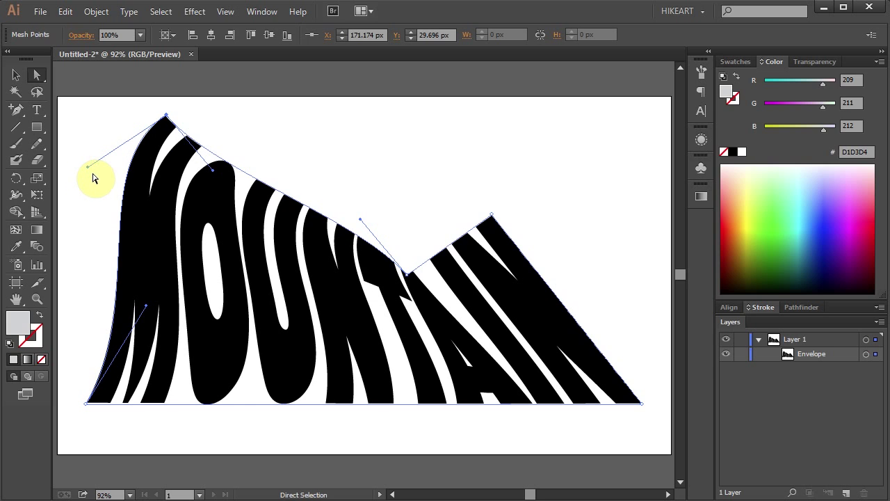
pyautogui.hotkey('ctrl', 'z')
pyautogui.hotkey('ctrl', 'z')
pyautogui.hotkey('ctrl', 'z')
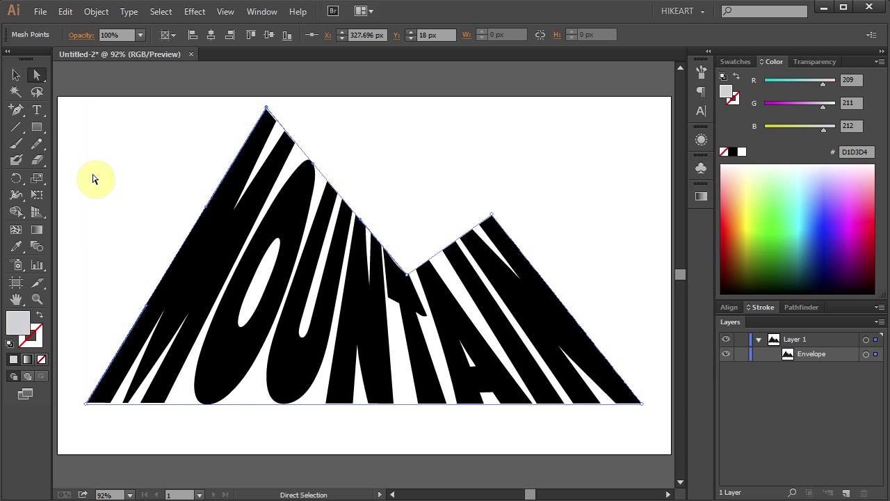
pyautogui.click(16, 74)
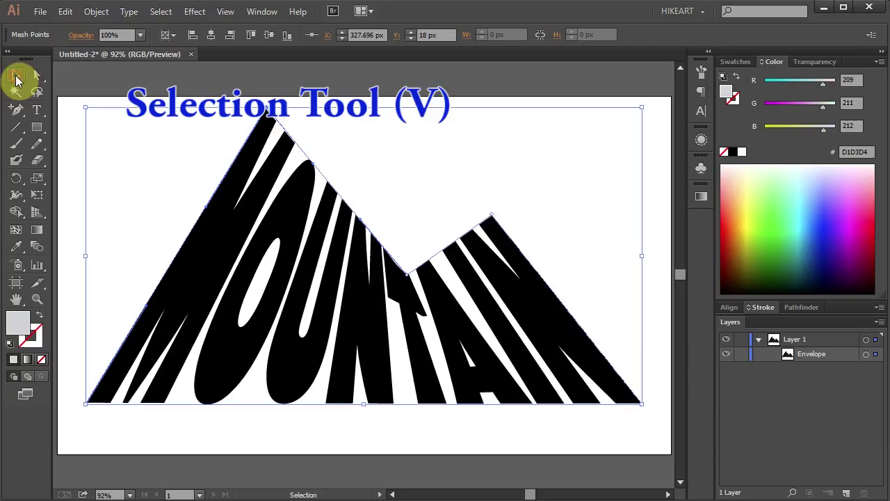
# Step: Select the MOUNTAIN envelope and switch it to Edit Contents
pyautogui.click(309, 254)
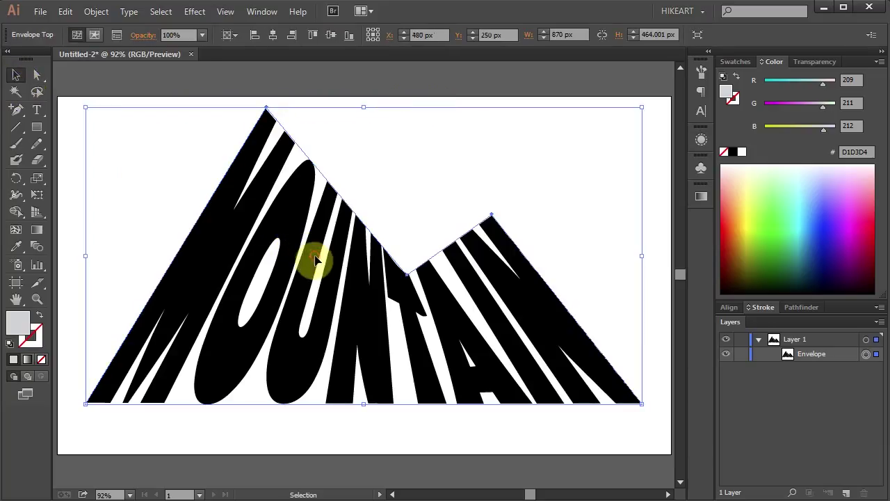
pyautogui.click(94, 36)
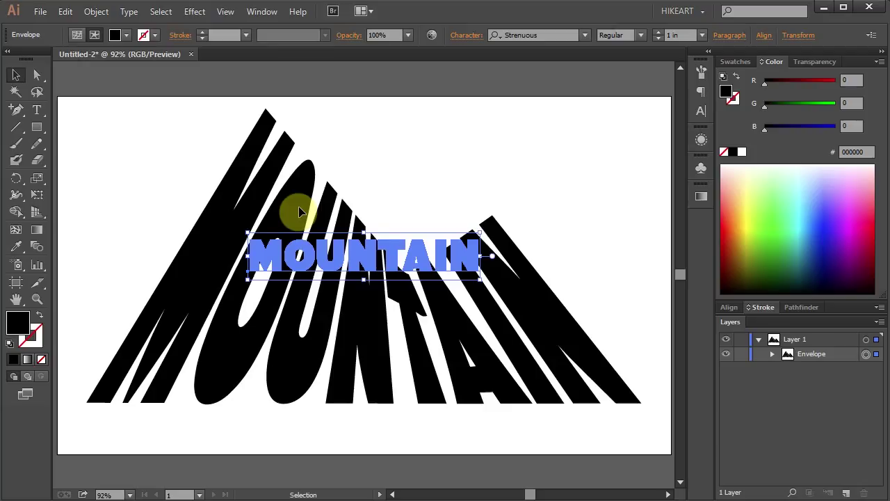
# Step: Colour the MOUNTAIN text red and recolour the letter U blue
pyautogui.click(726, 225)
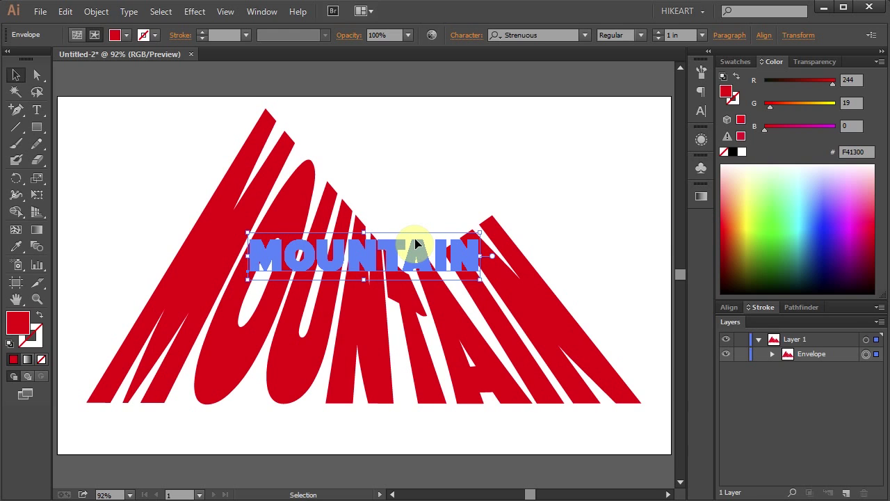
pyautogui.click(37, 111)
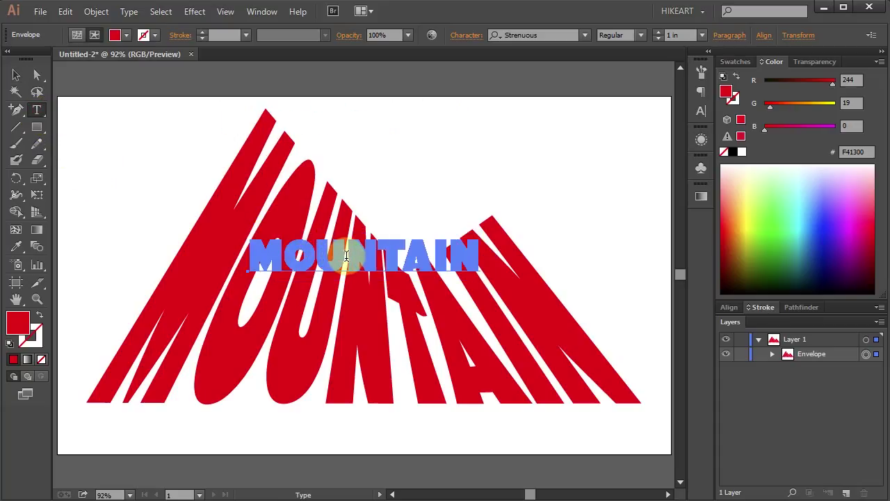
pyautogui.moveTo(348, 257); pyautogui.dragTo(319, 256)
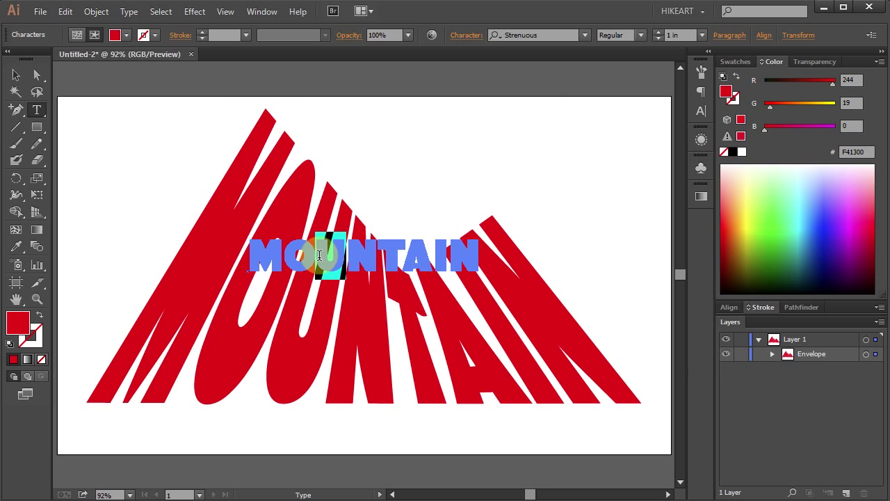
pyautogui.click(830, 230)
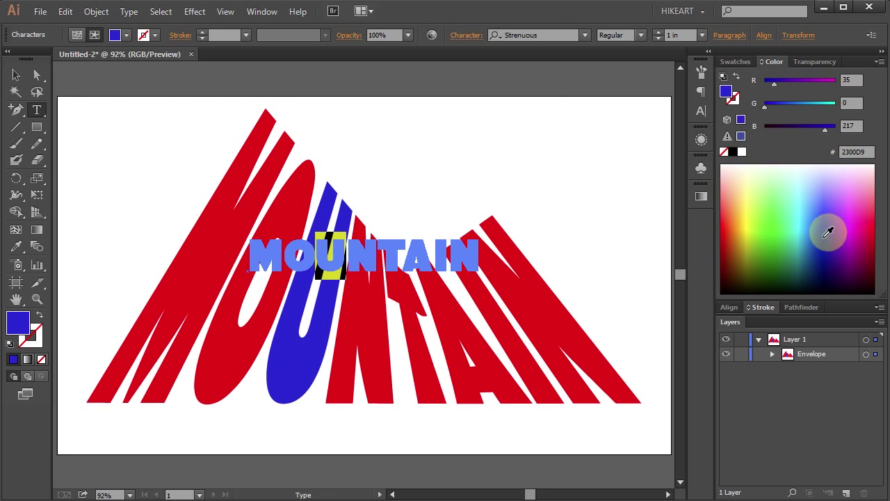
pyautogui.click(628, 258)
# Step: Recolour the letter I green and deselect the text
pyautogui.click(431, 258)
pyautogui.moveTo(431, 258); pyautogui.dragTo(444, 259)
pyautogui.click(775, 246)
pyautogui.click(673, 348)
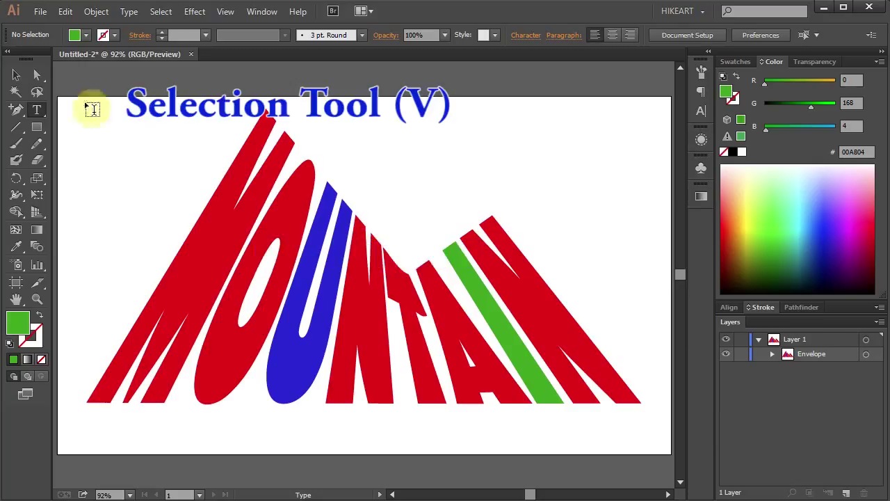
pyautogui.click(16, 75)
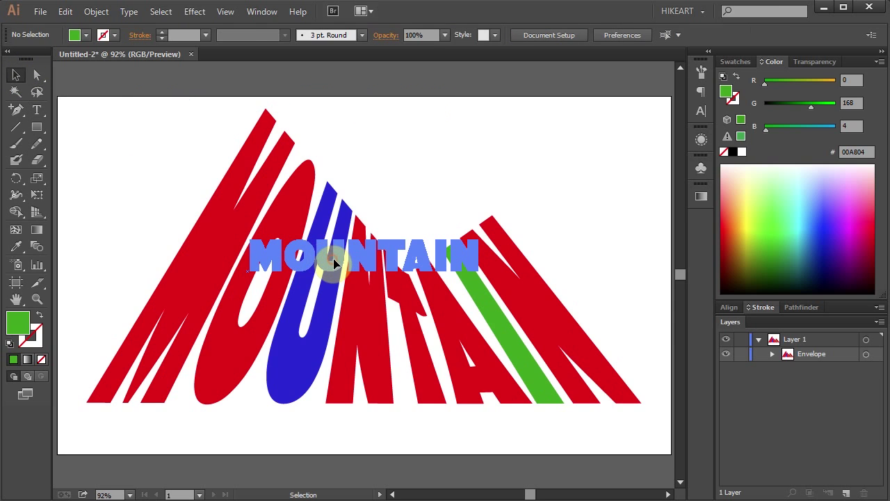
# Step: Add a new navy 14006C fill to the envelope through the Appearance panel
pyautogui.click(333, 258)
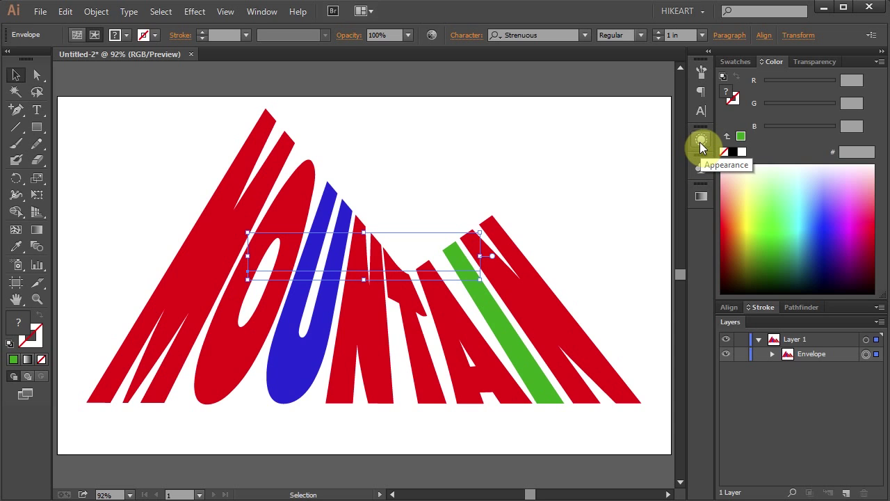
pyautogui.click(264, 13)
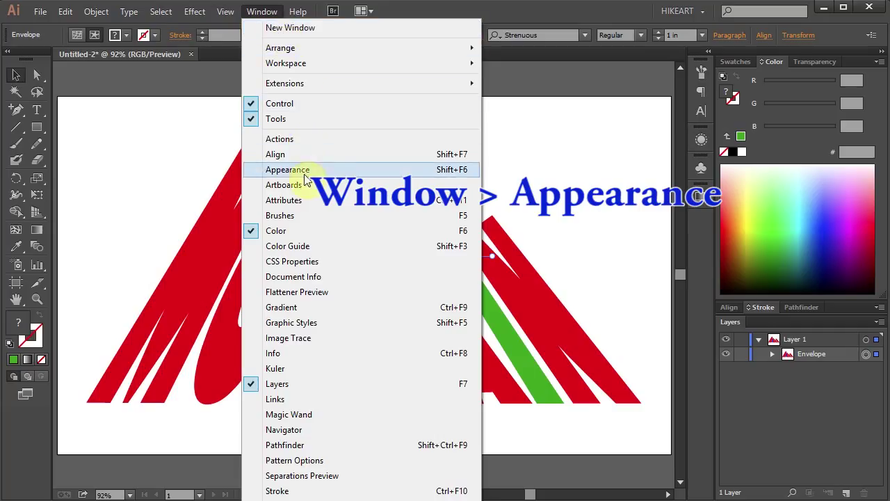
pyautogui.click(345, 171)
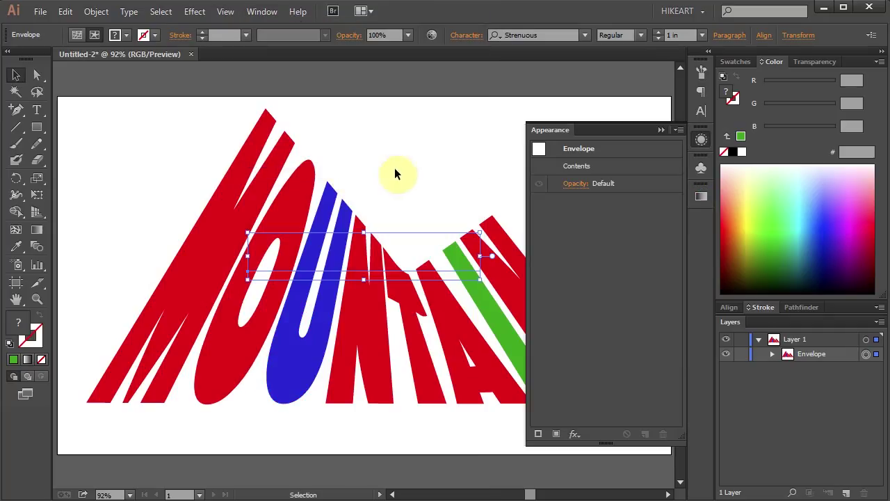
pyautogui.click(557, 431)
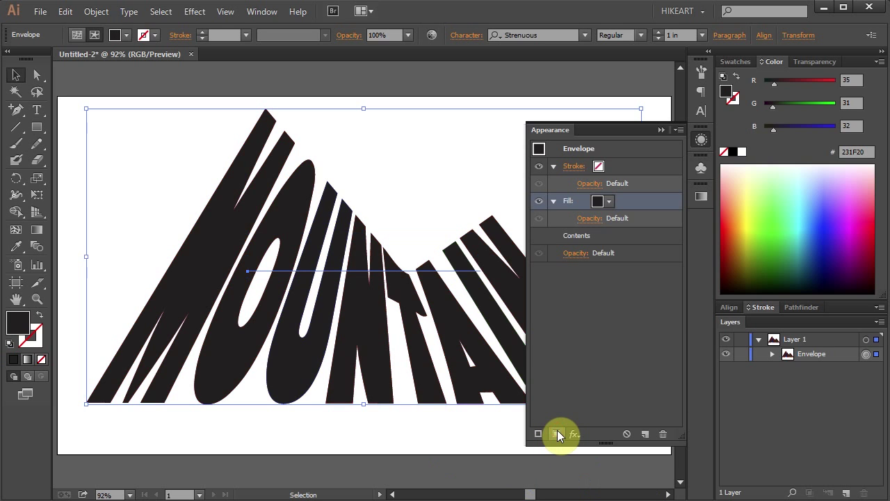
pyautogui.click(831, 260)
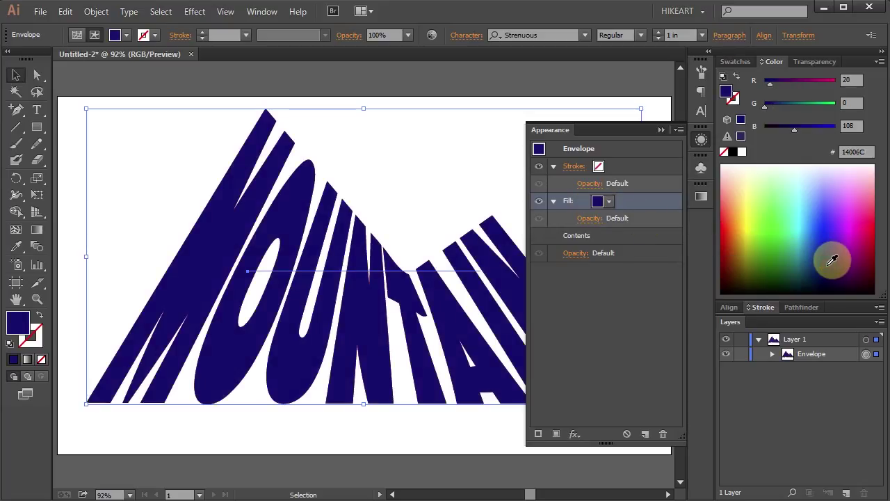
pyautogui.click(662, 131)
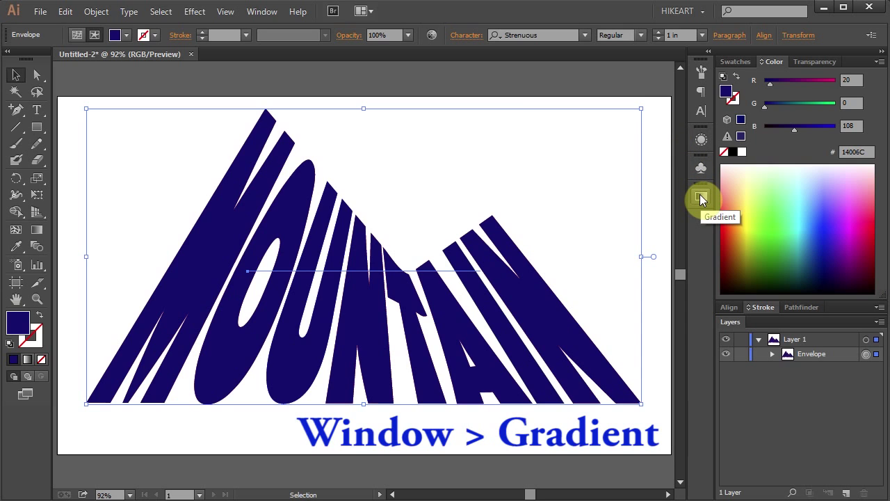
# Step: Fill the envelope with a white-to-navy gradient, adding a navy stop and widening the white
pyautogui.click(700, 199)
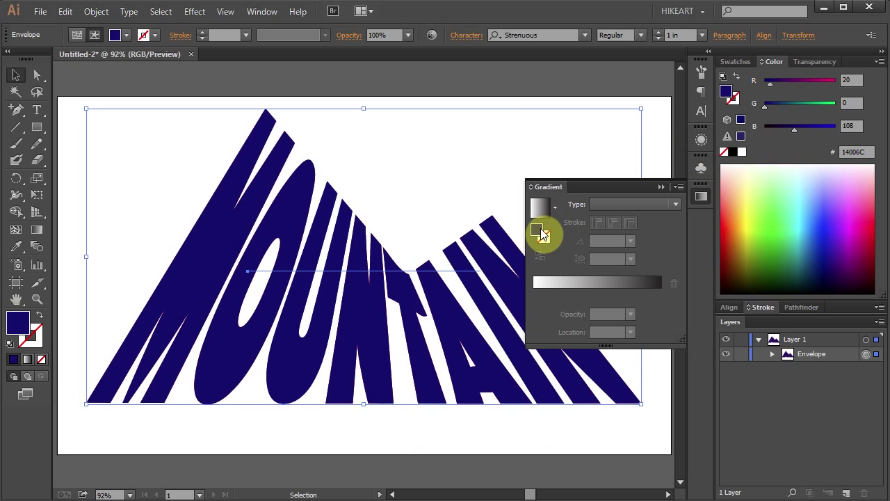
pyautogui.click(634, 282)
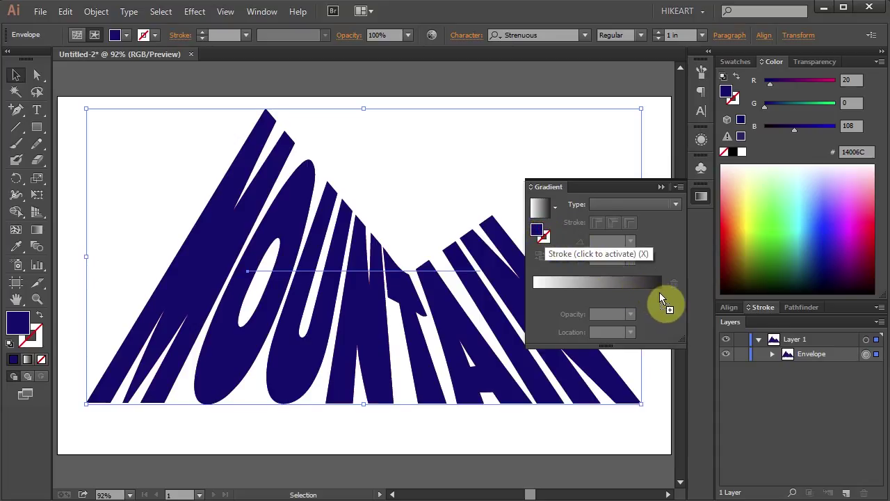
pyautogui.click(659, 292)
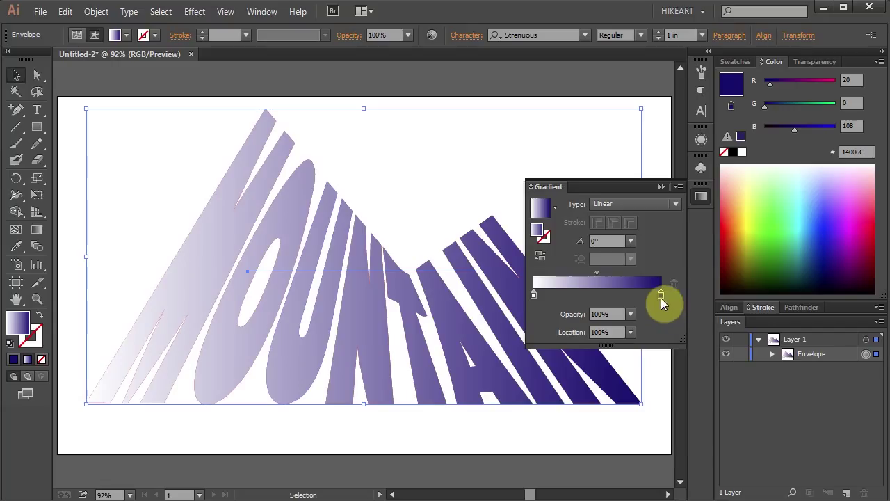
pyautogui.moveTo(659, 294); pyautogui.dragTo(562, 298)
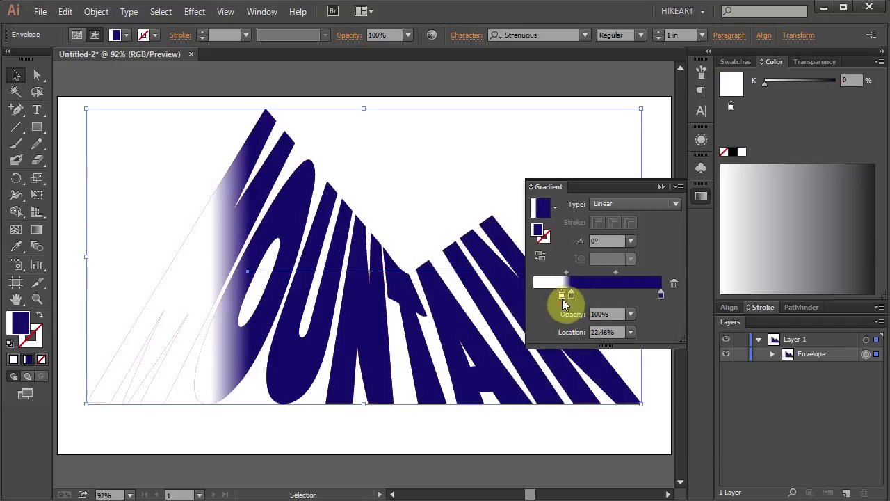
pyautogui.click(660, 187)
# Step: Run the gradient top to bottom, raise the transition, and add a dark-blue stroke
pyautogui.press('g')
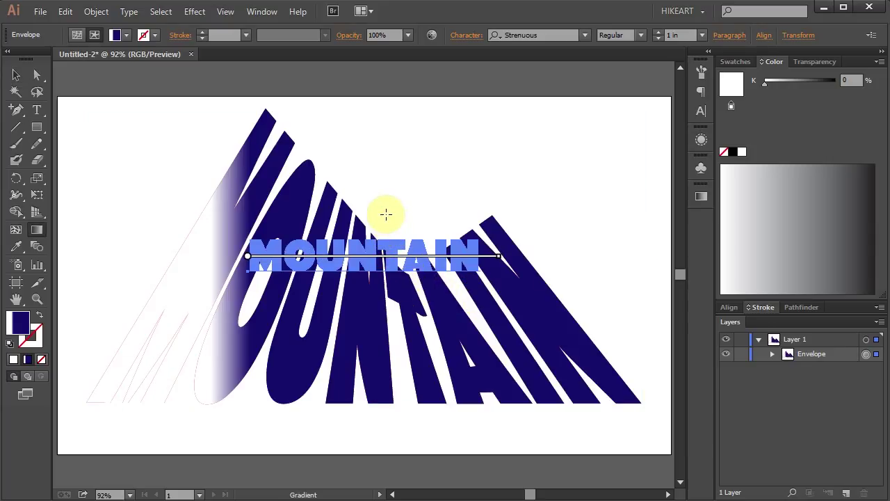
pyautogui.moveTo(386, 216); pyautogui.dragTo(384, 394)
pyautogui.moveTo(378, 268); pyautogui.dragTo(378, 263)
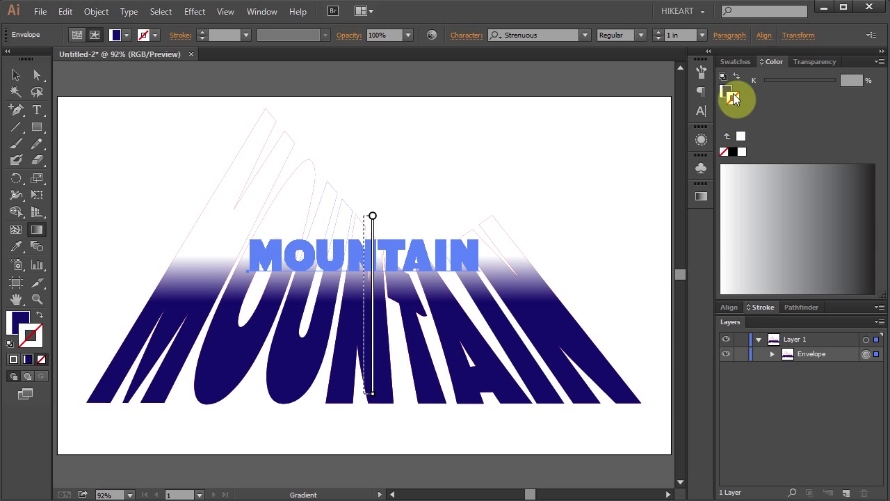
pyautogui.click(742, 63)
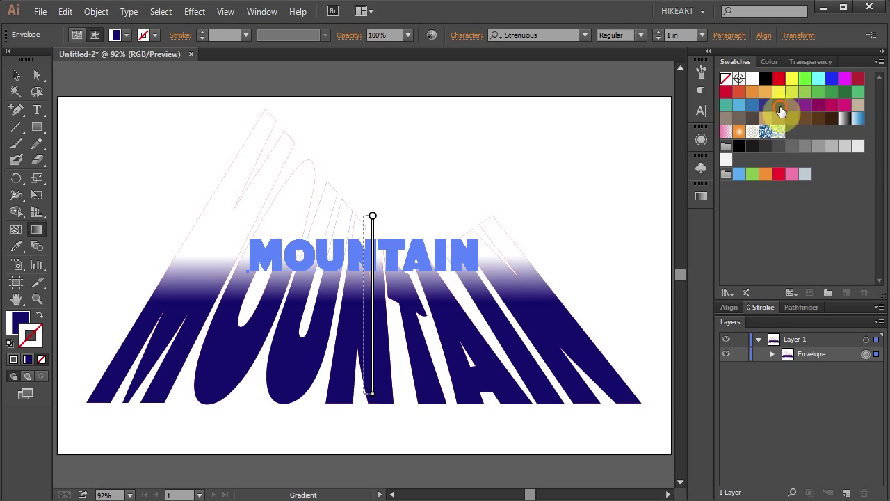
pyautogui.click(778, 111)
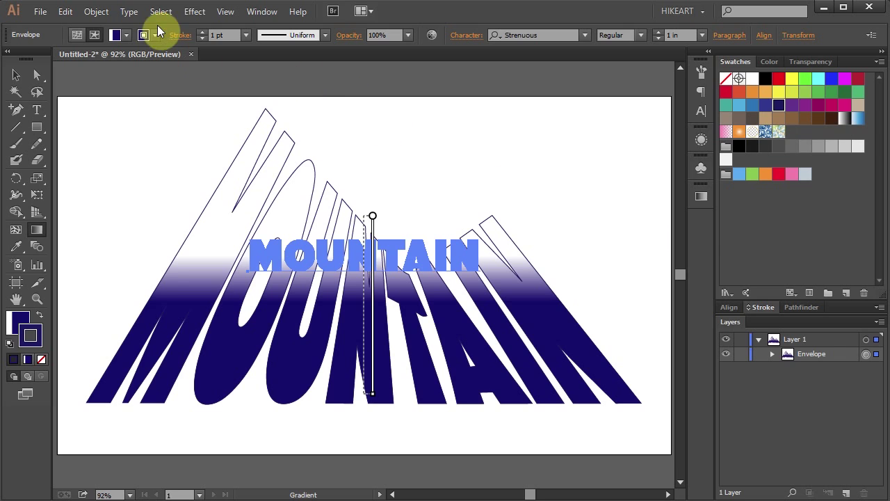
# Step: Preview a Drop Shadow on MOUNTAIN: 75% Multiply, 7 px offsets, 5 px blur
pyautogui.click(194, 12)
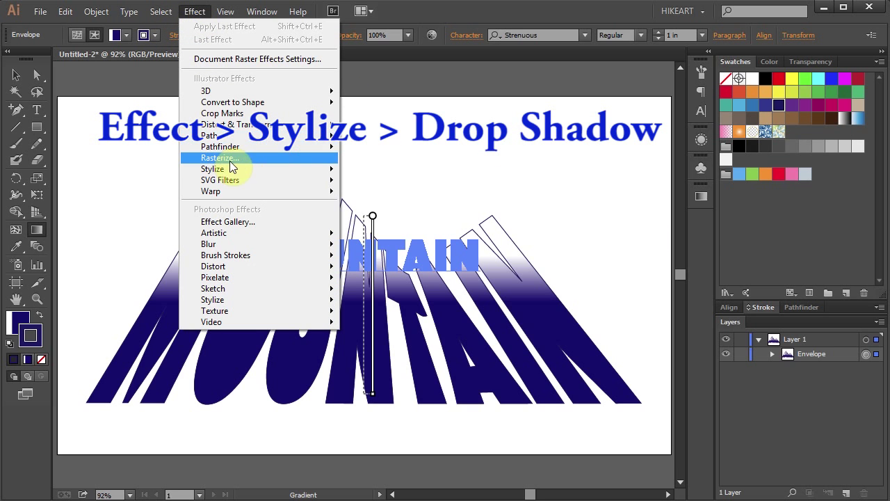
pyautogui.moveTo(233, 173)
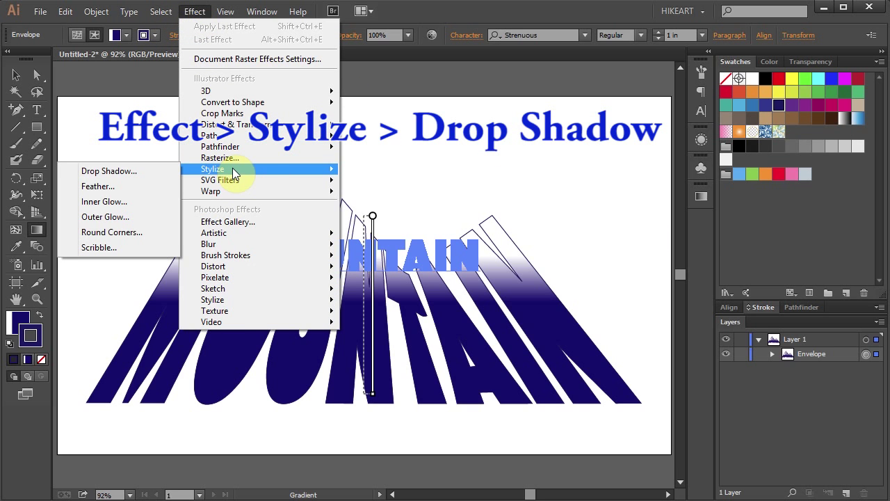
pyautogui.click(145, 170)
pyautogui.click(457, 227)
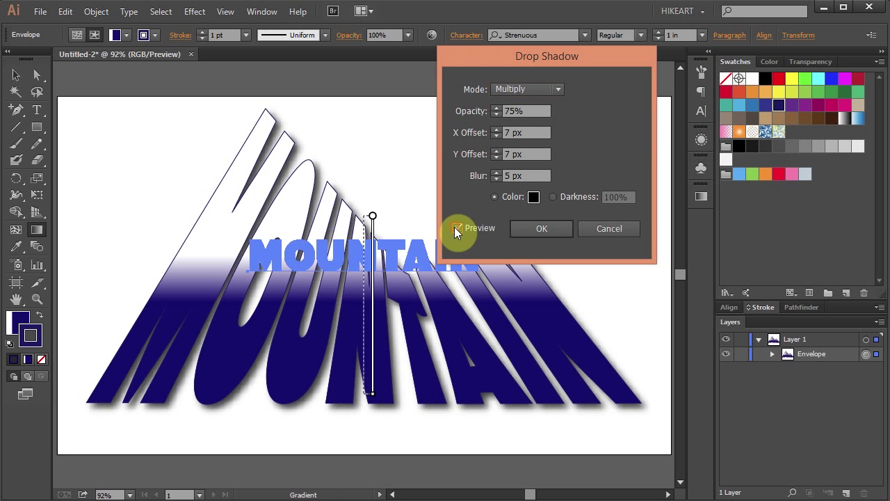